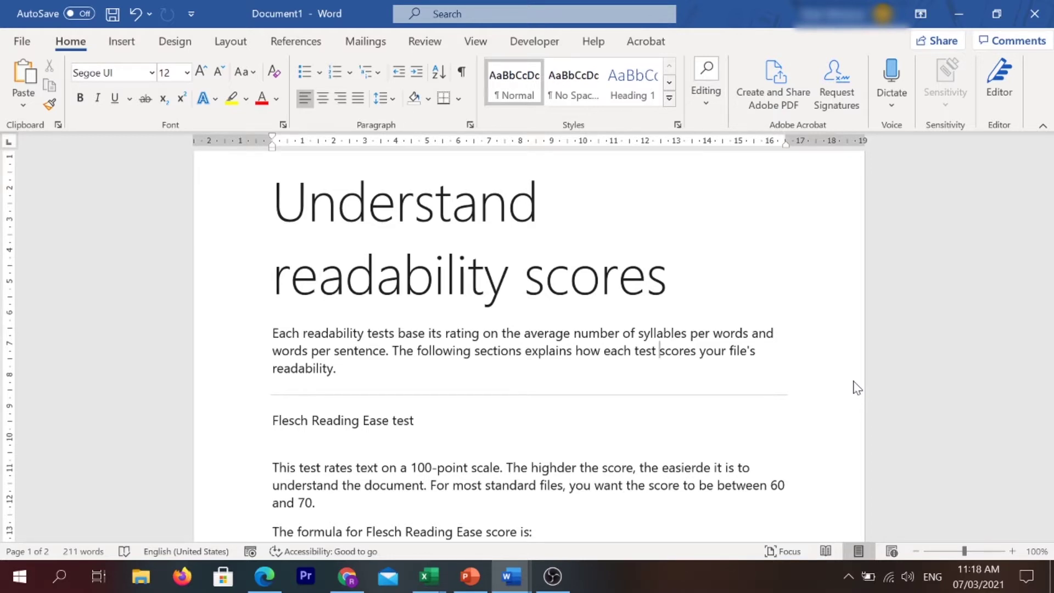
# Undo the title edit to bring back READABILITY STATISTICS, then collapse the ribbon.
pyautogui.hotkey('ctrl', 'z')
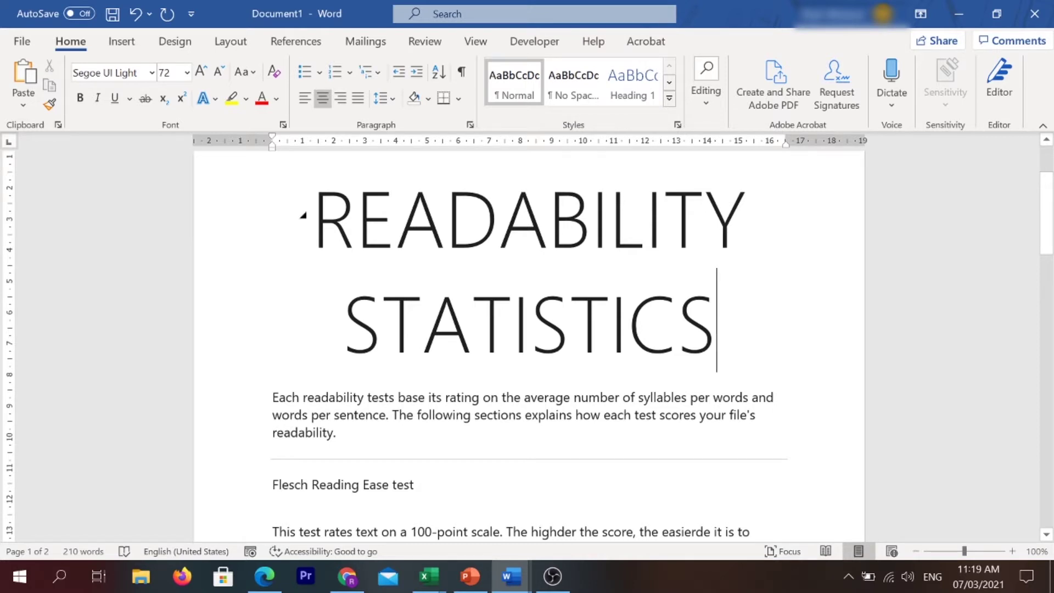
pyautogui.doubleClick(88, 47)
# Expand the ribbon again, scroll to the top of the guide and show the Review tab.
pyautogui.click(79, 41)
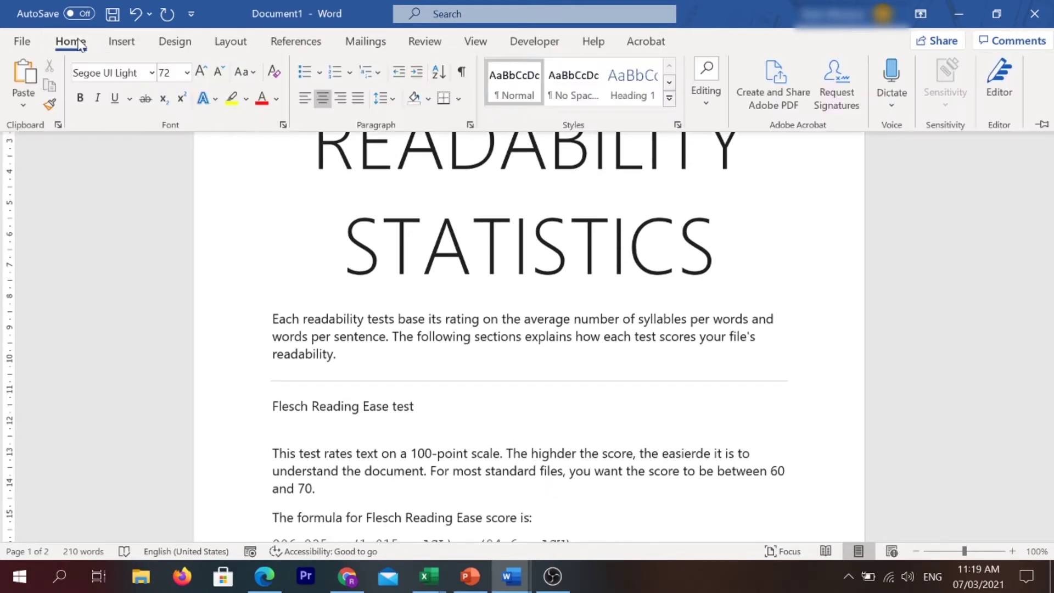
pyautogui.scroll(3, 965, 198)
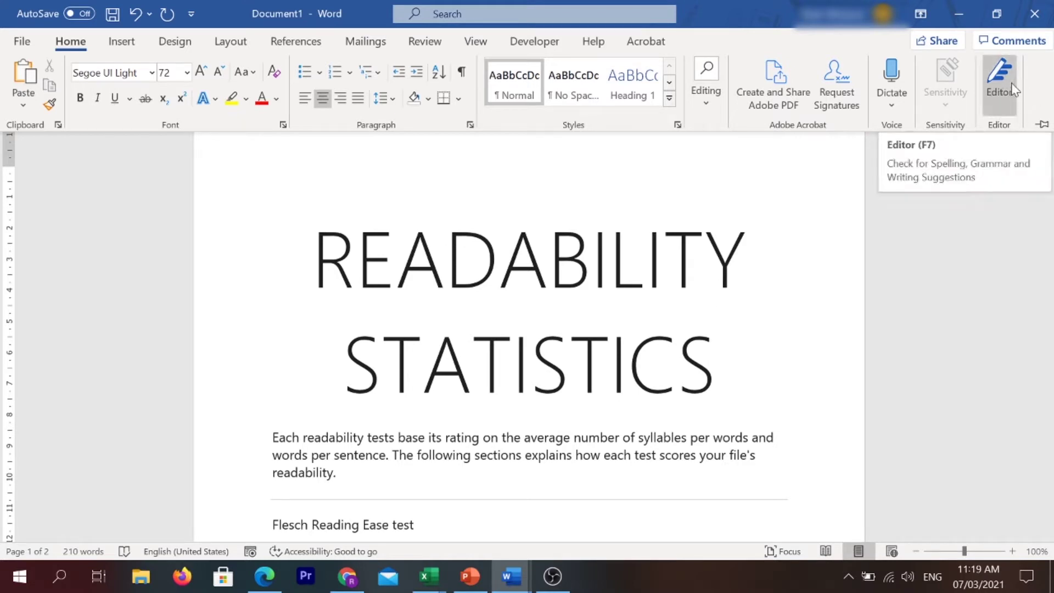
pyautogui.click(425, 42)
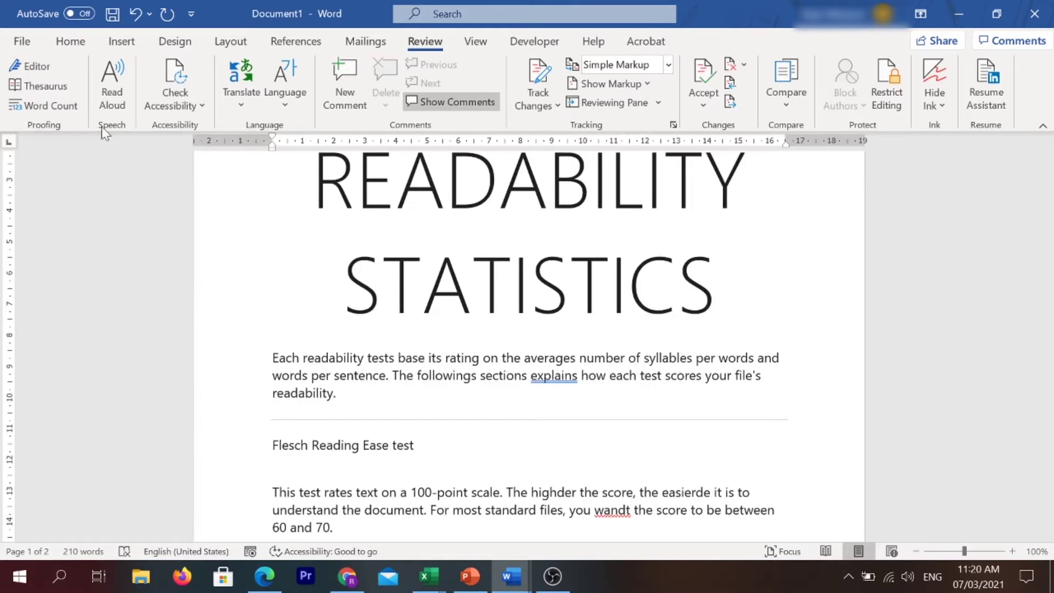
pyautogui.scroll(3, 167, 224)
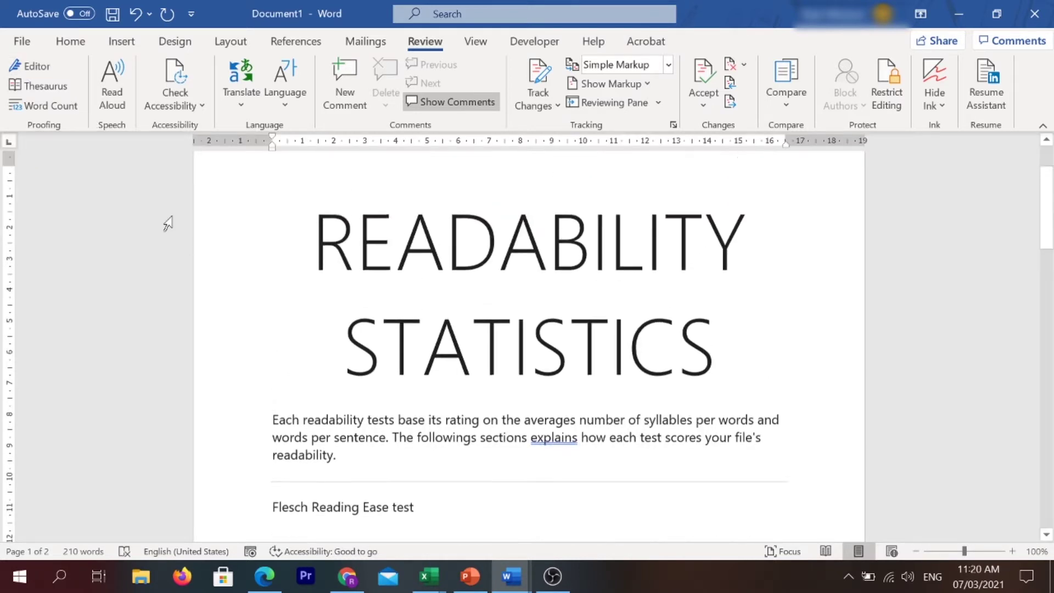
# Run Editor, replace 'wandt' with 'want', and view the grammar issue for 'explains'.
pyautogui.click(48, 66)
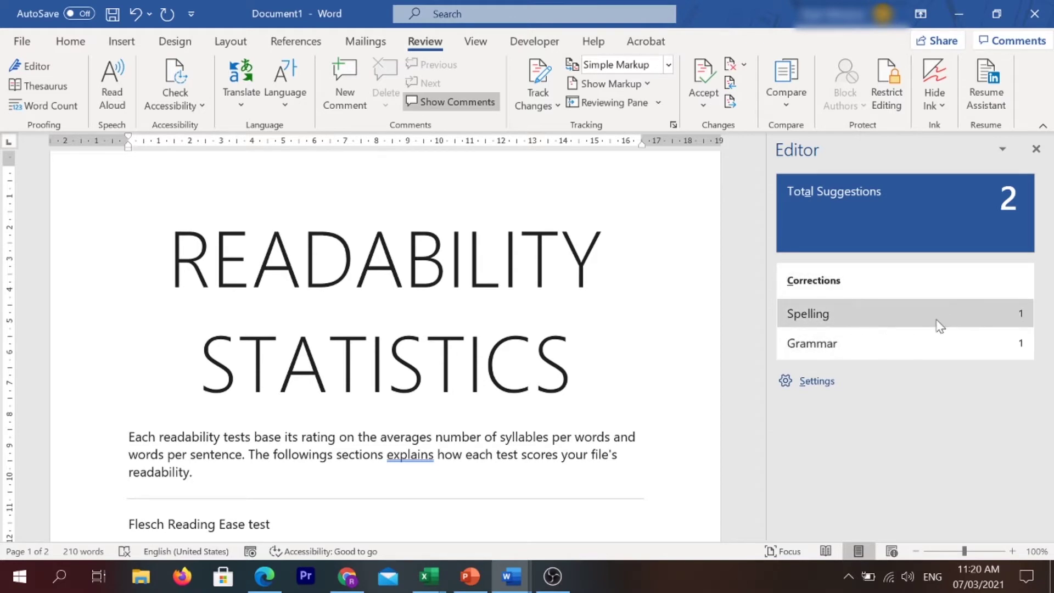
pyautogui.click(850, 324)
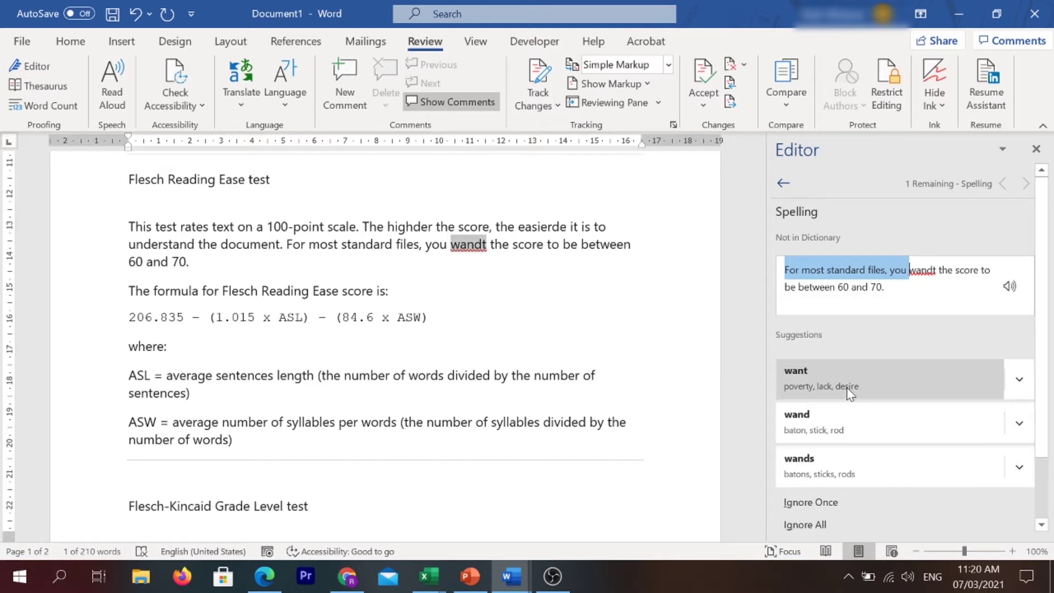
pyautogui.click(850, 391)
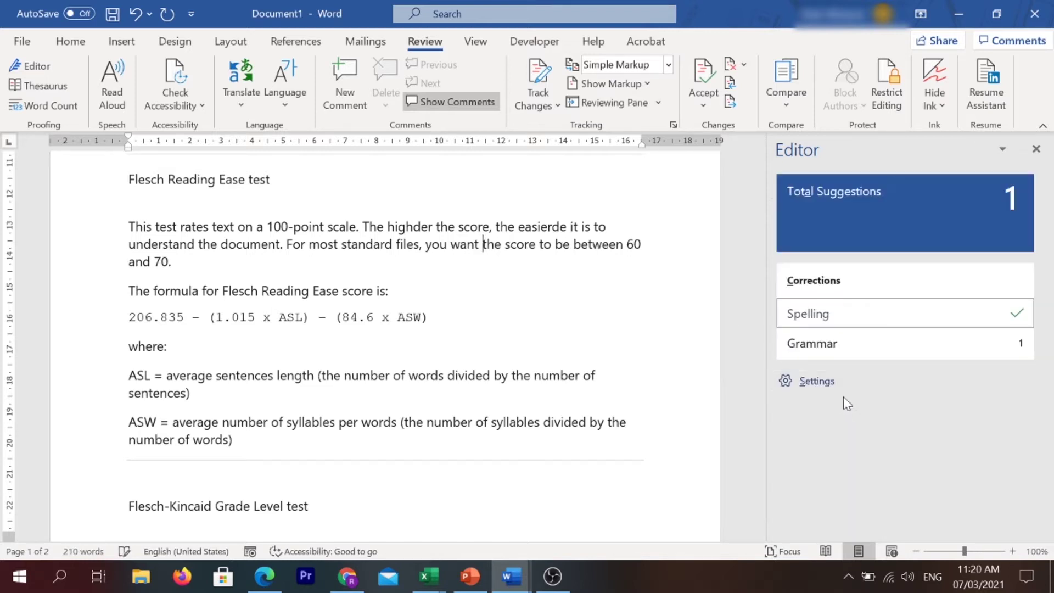
pyautogui.click(869, 359)
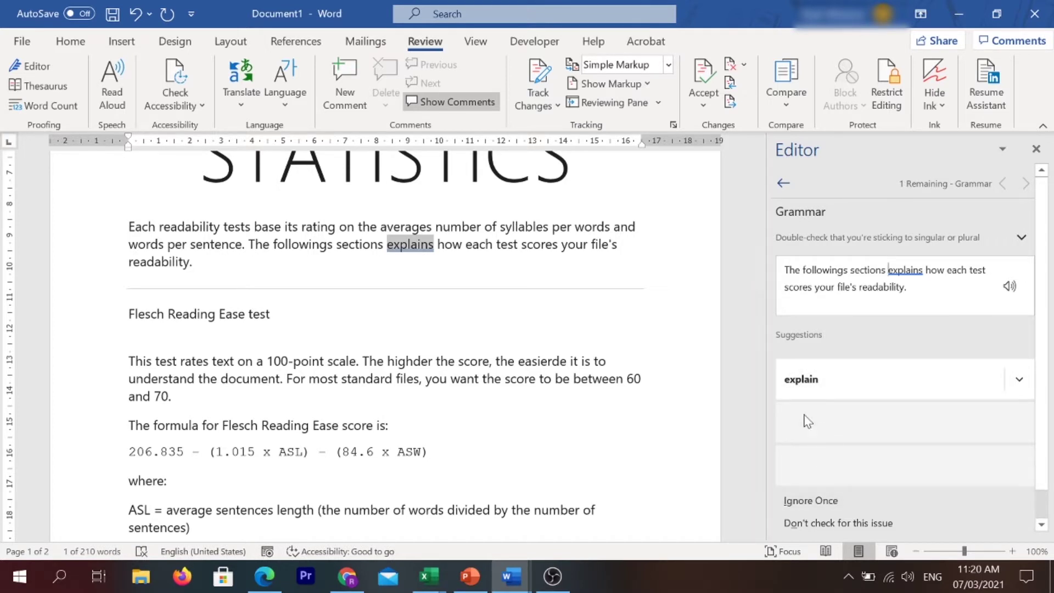
# Accept 'explain' for 'sections explains', leaving zero suggestions and showing readability: 202 words, 63.3, grade 7.5.
pyautogui.click(814, 387)
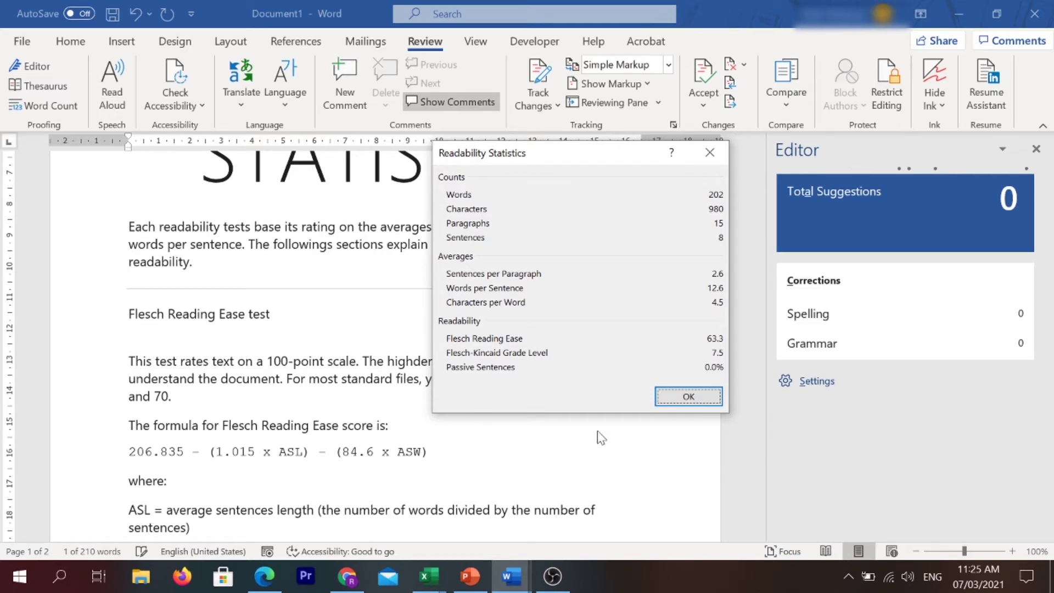
# Close the Readability Statistics dialog, the follow-up message and the Editor pane.
pyautogui.click(689, 396)
pyautogui.click(536, 334)
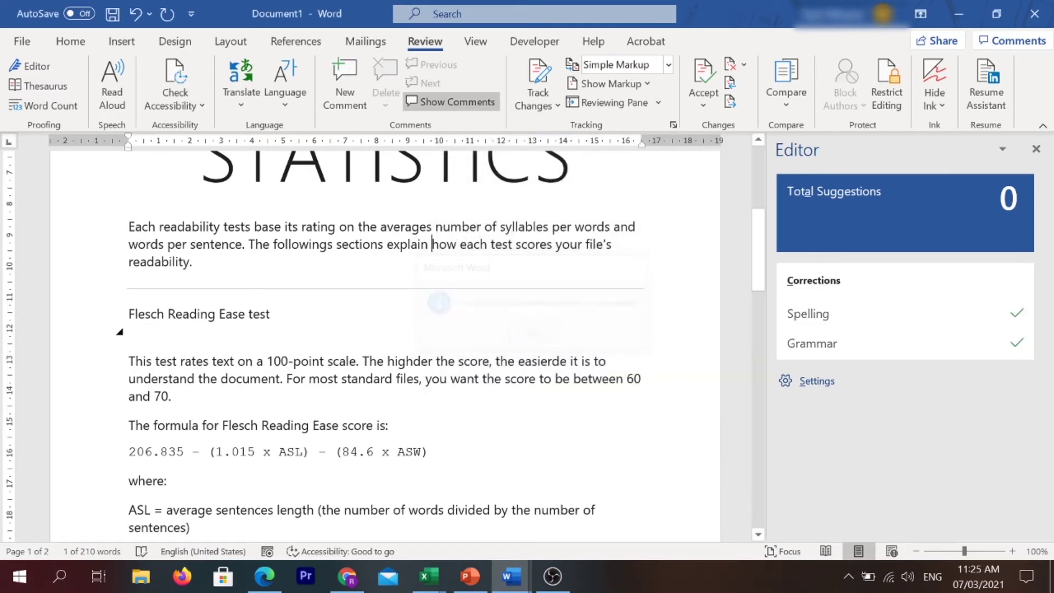
pyautogui.click(1036, 149)
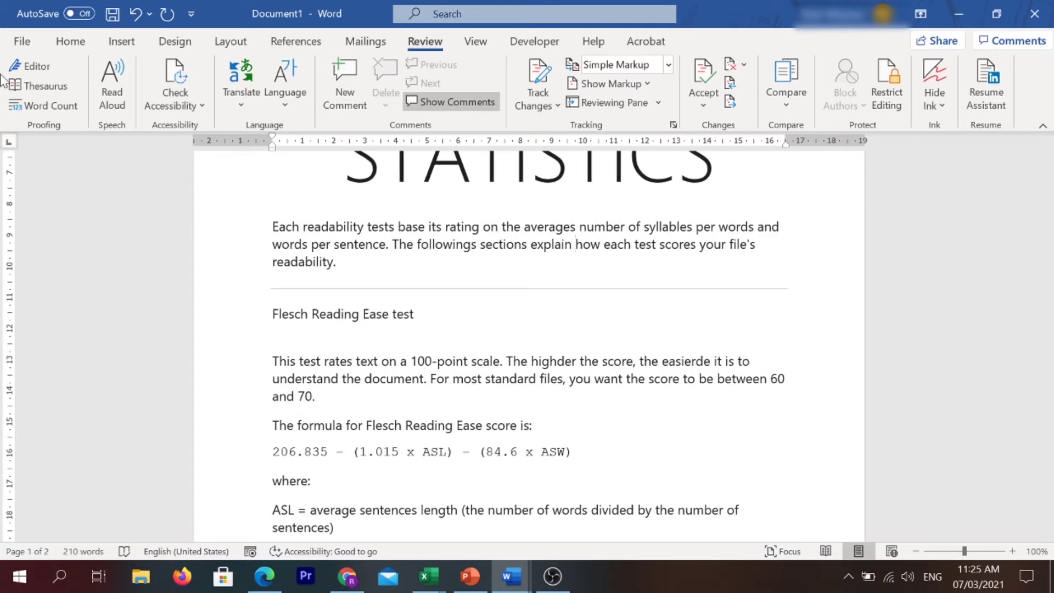
# Open Word Options from File > More.
pyautogui.click(12, 36)
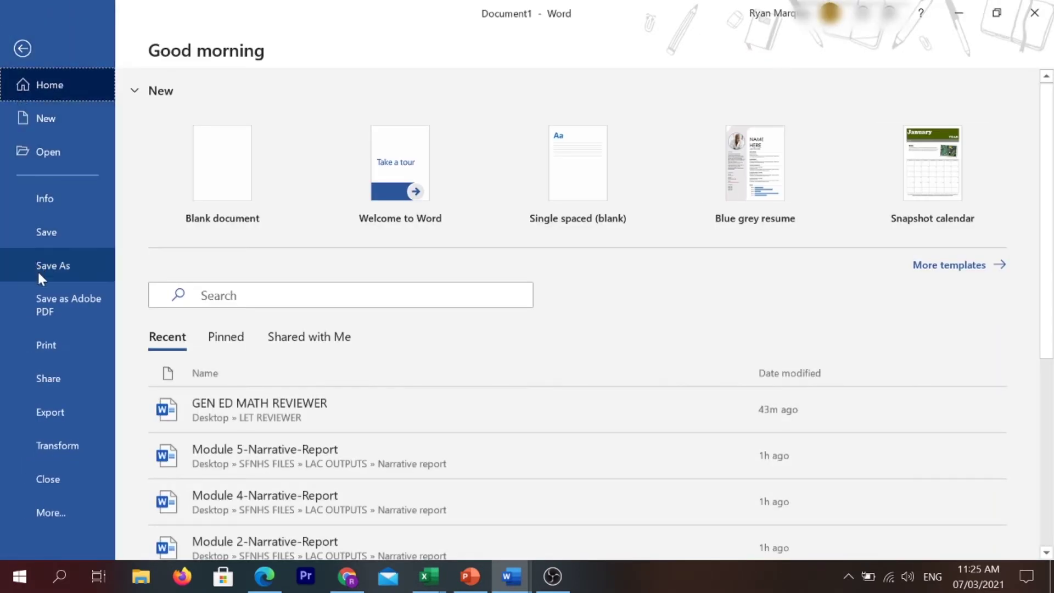
pyautogui.click(57, 514)
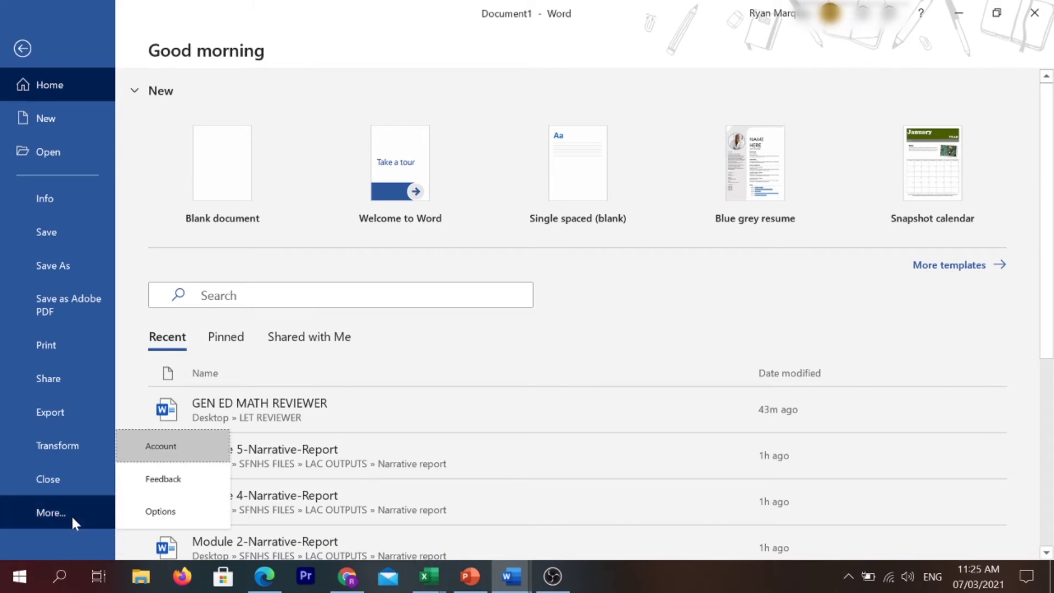
pyautogui.click(147, 514)
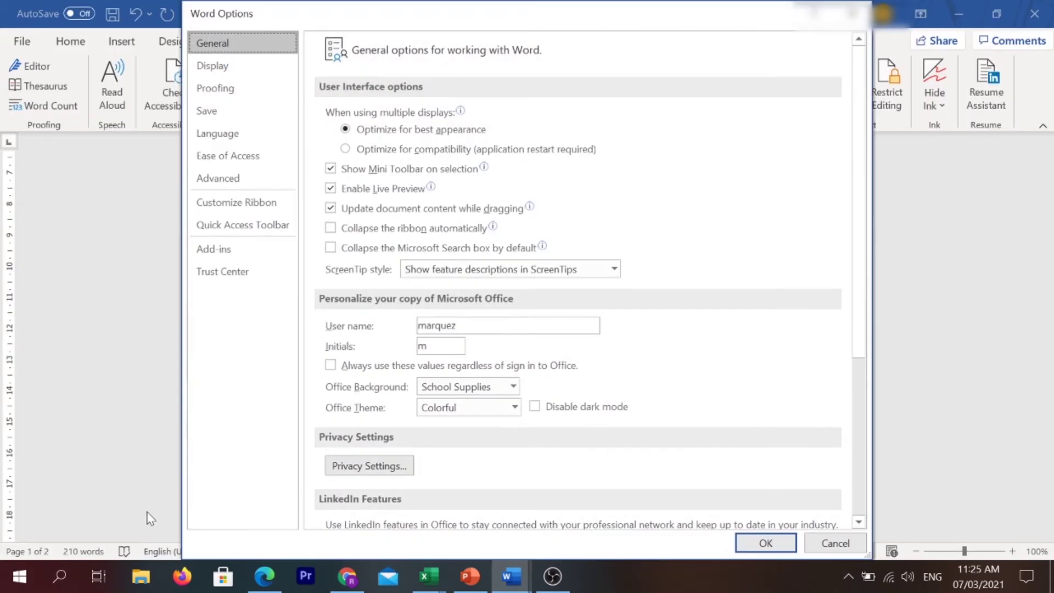
# In Proofing, enable 'Show readability statistics', keep Writing Style as Grammar, and apply.
pyautogui.click(225, 91)
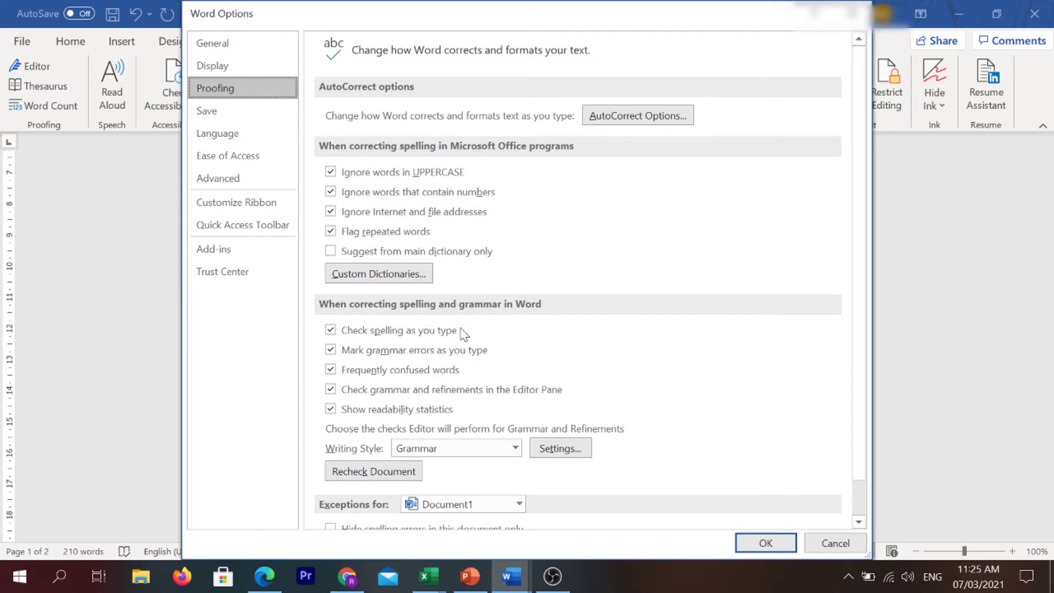
pyautogui.click(330, 410)
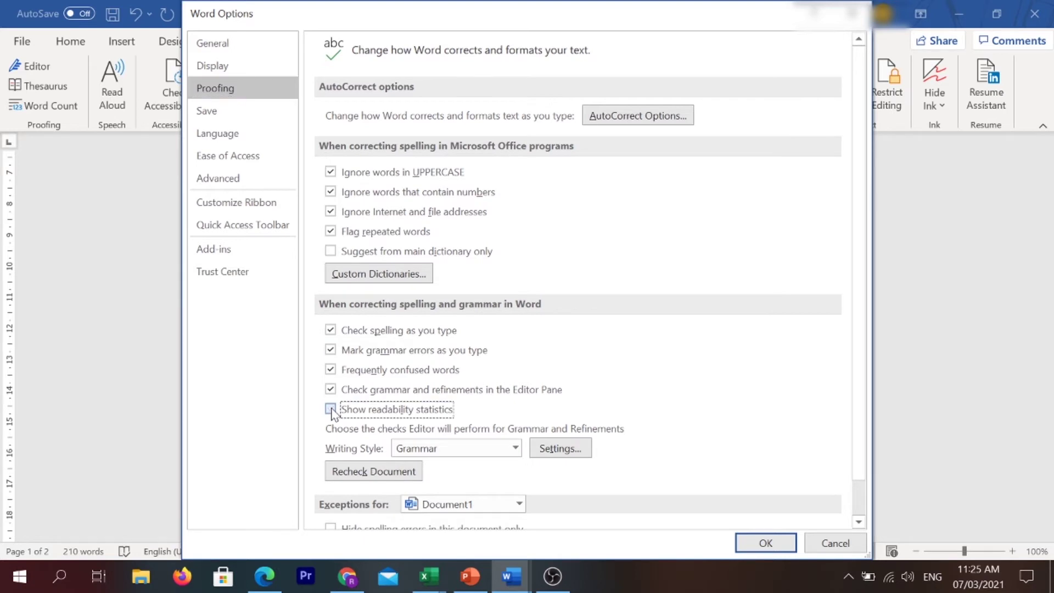
pyautogui.click(331, 410)
pyautogui.click(331, 409)
pyautogui.click(462, 448)
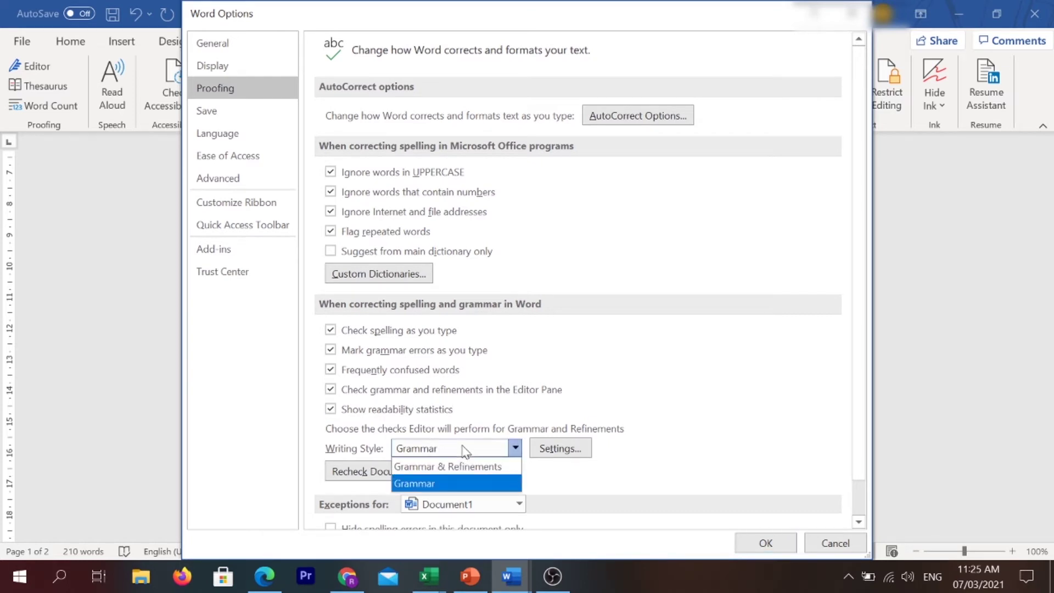
pyautogui.click(451, 483)
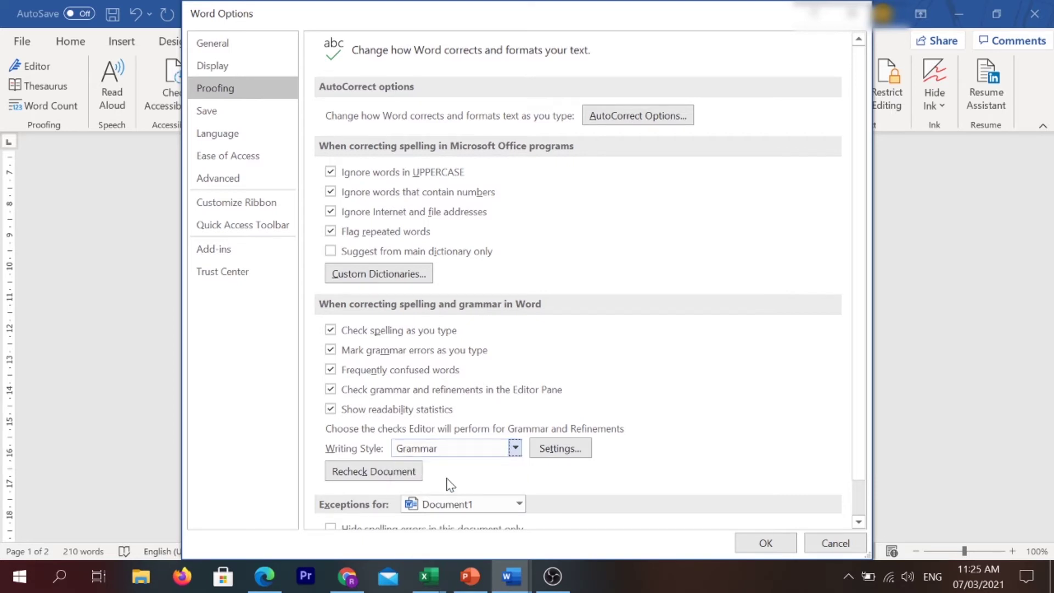
pyautogui.click(765, 543)
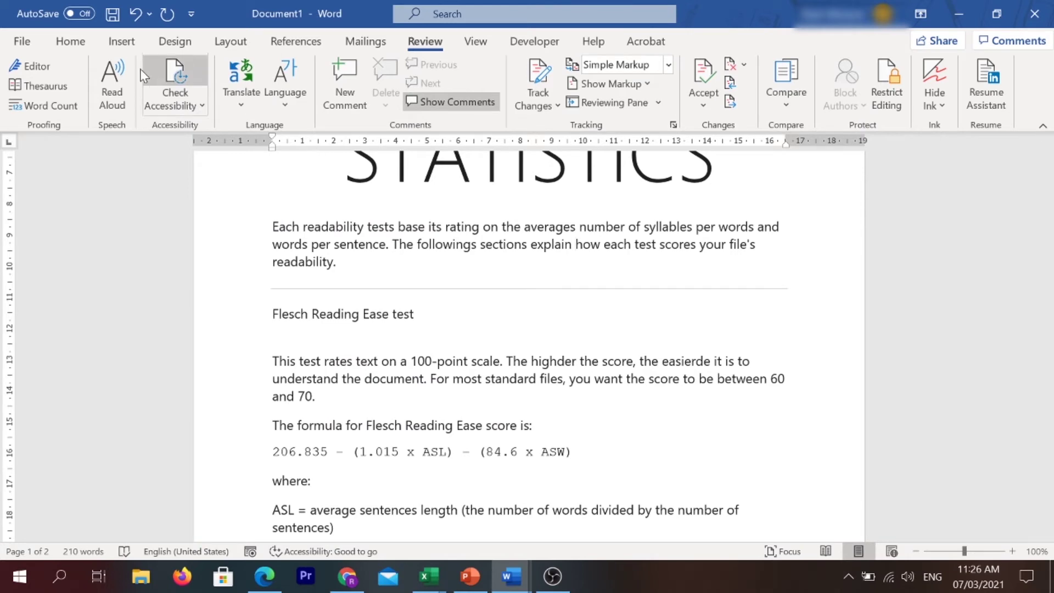
# Run Editor from Home to show the guide's statistics (202 words, 63.3, grade 7.5), then close them.
pyautogui.click(70, 41)
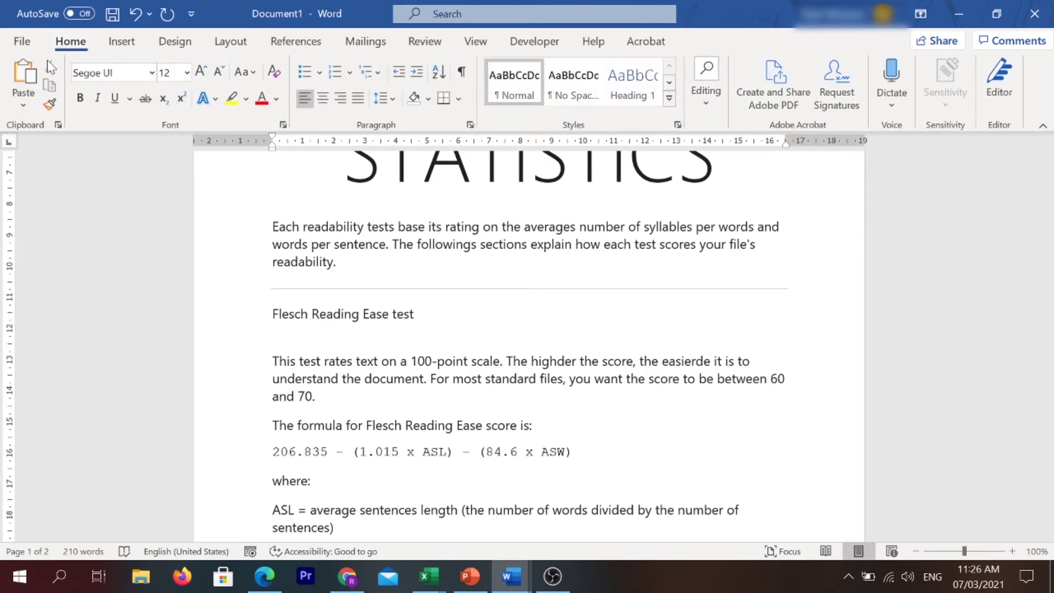
pyautogui.click(985, 77)
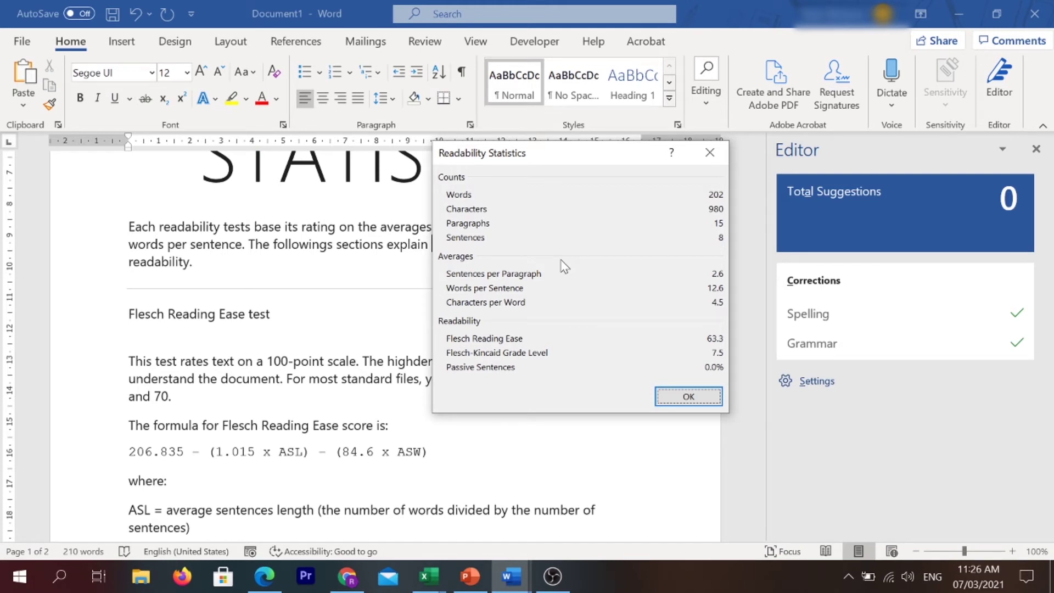
pyautogui.click(710, 153)
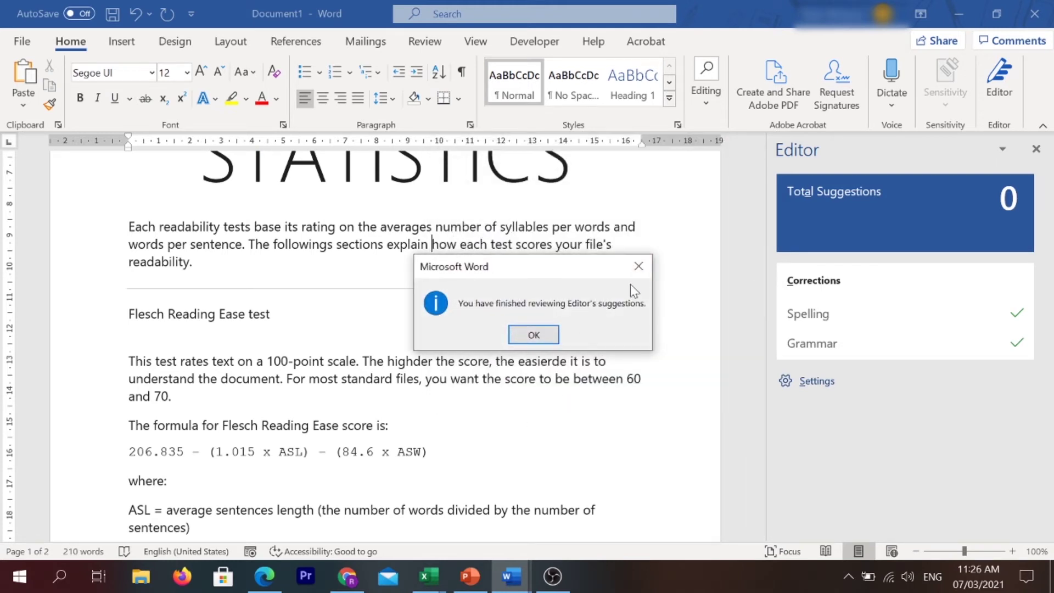
pyautogui.click(638, 265)
pyautogui.moveTo(347, 577)
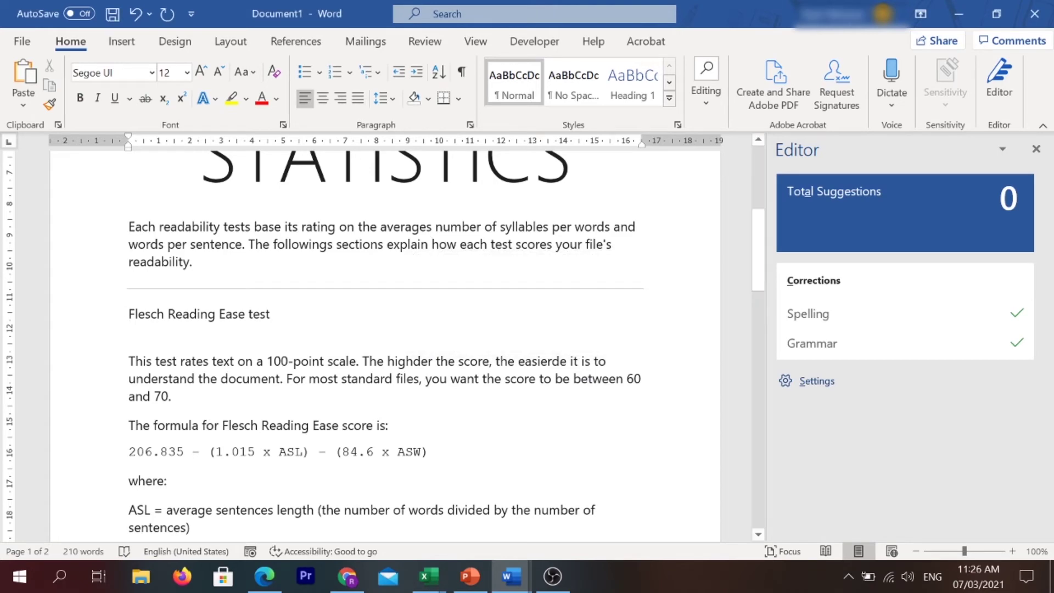
# Select the COVID-19 article's opening paragraphs in Chrome, then bring up Word's Document3.
pyautogui.click(352, 585)
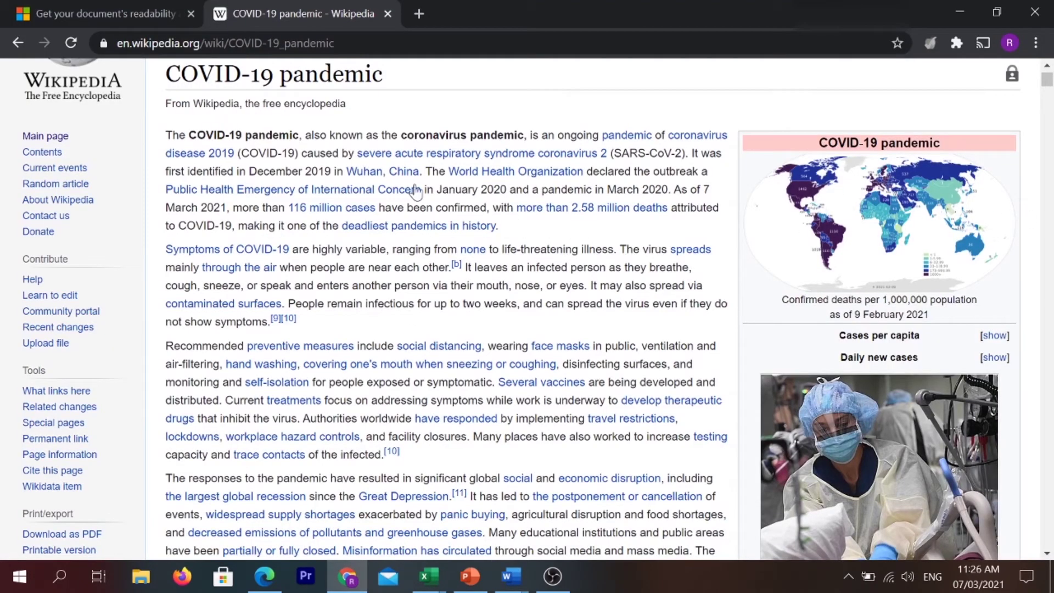
pyautogui.moveTo(166, 135)
pyautogui.mouseDown()
pyautogui.moveTo(574, 558)
pyautogui.moveTo(433, 476)
pyautogui.mouseUp()
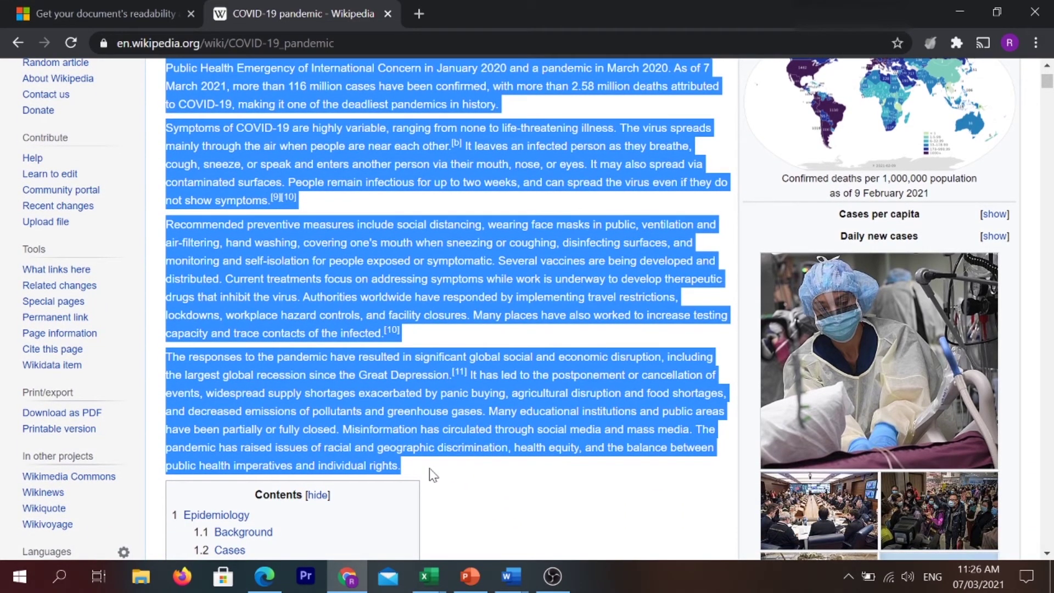
pyautogui.scroll(1, 494, 400)
pyautogui.scroll(3, 494, 401)
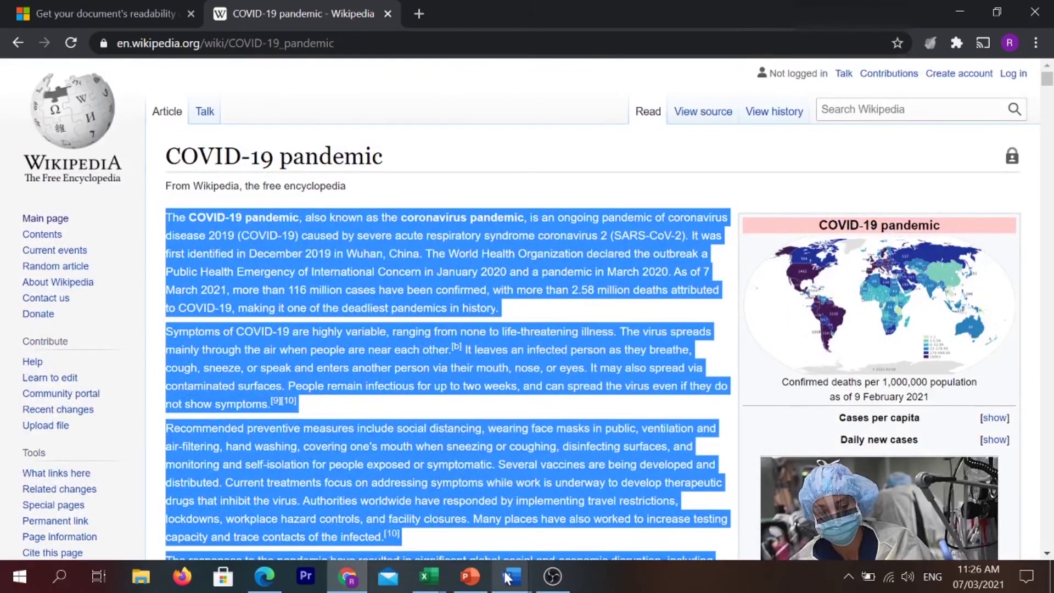
pyautogui.click(506, 577)
# Paste the COVID-19 text into Document3 and run Editor: 327 words, Flesch Reading Ease 15.2.
pyautogui.click(686, 494)
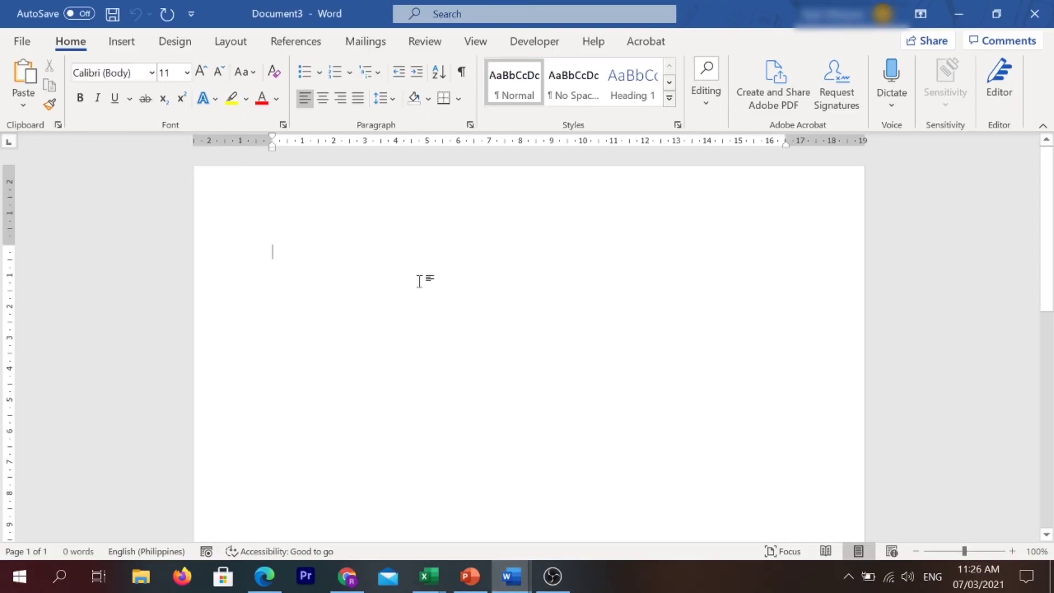
pyautogui.hotkey('ctrl', 'v')
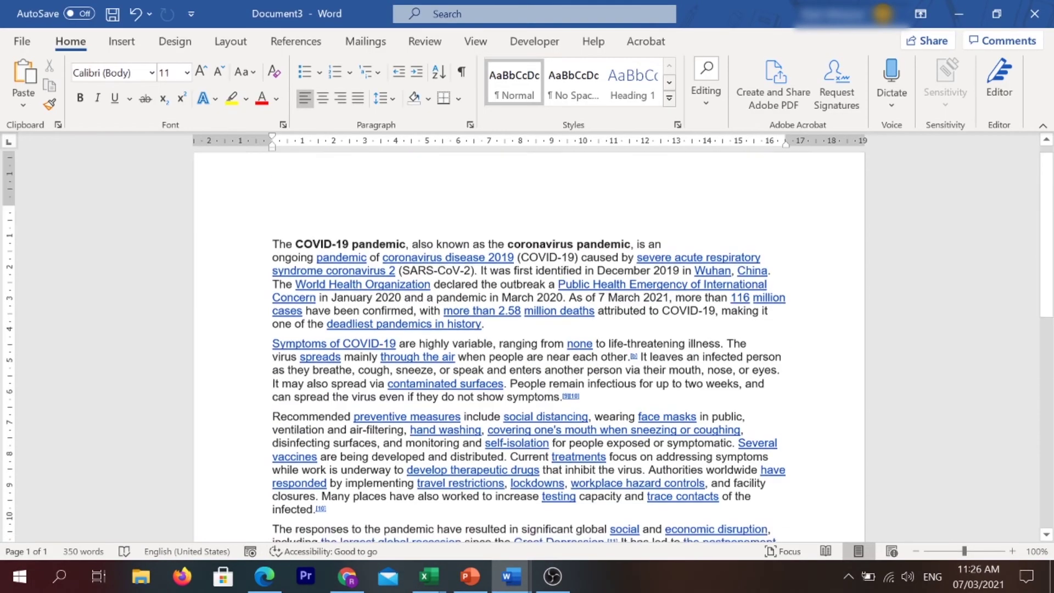
pyautogui.click(999, 82)
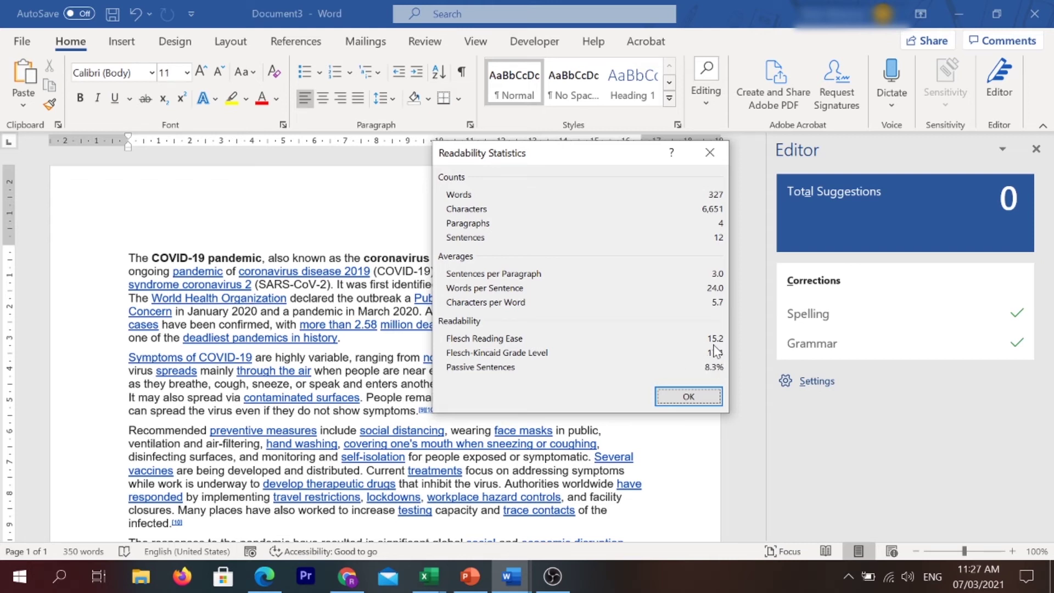
# Move the statistics dialog aside and back to check grade level 17.1, then close it and the message.
pyautogui.moveTo(578, 163)
pyautogui.mouseDown()
pyautogui.moveTo(696, 90)
pyautogui.moveTo(751, 39)
pyautogui.mouseUp()
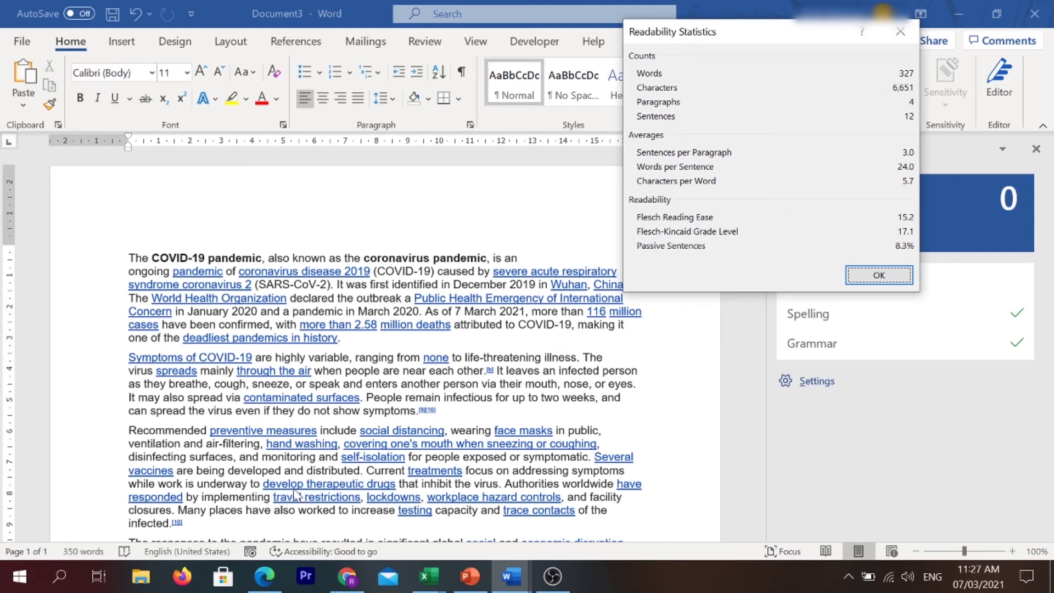
pyautogui.moveTo(749, 33)
pyautogui.mouseDown()
pyautogui.moveTo(555, 130)
pyautogui.moveTo(473, 154)
pyautogui.mouseUp()
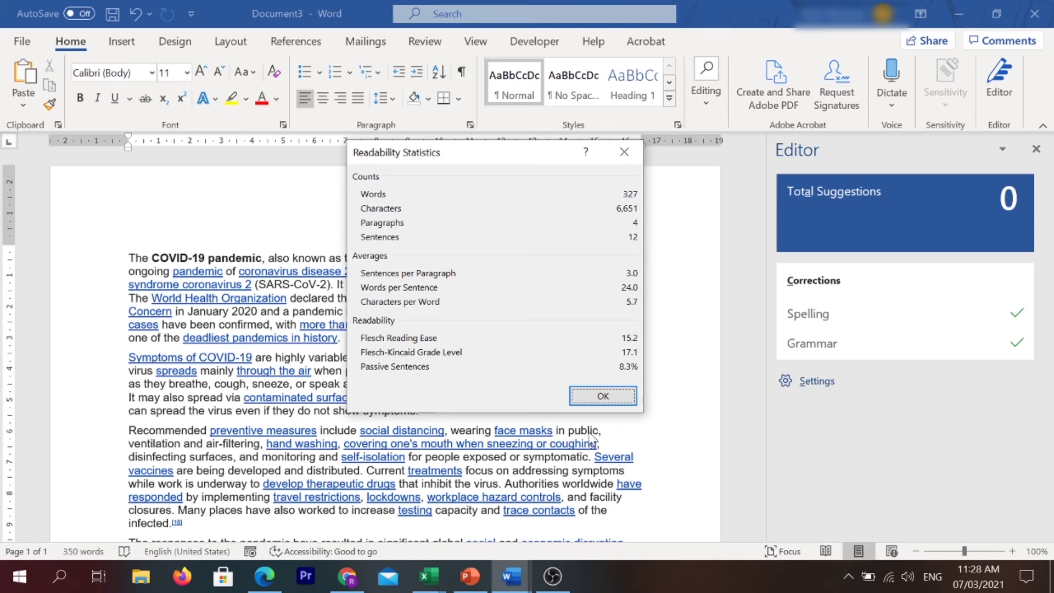
pyautogui.press('Return')
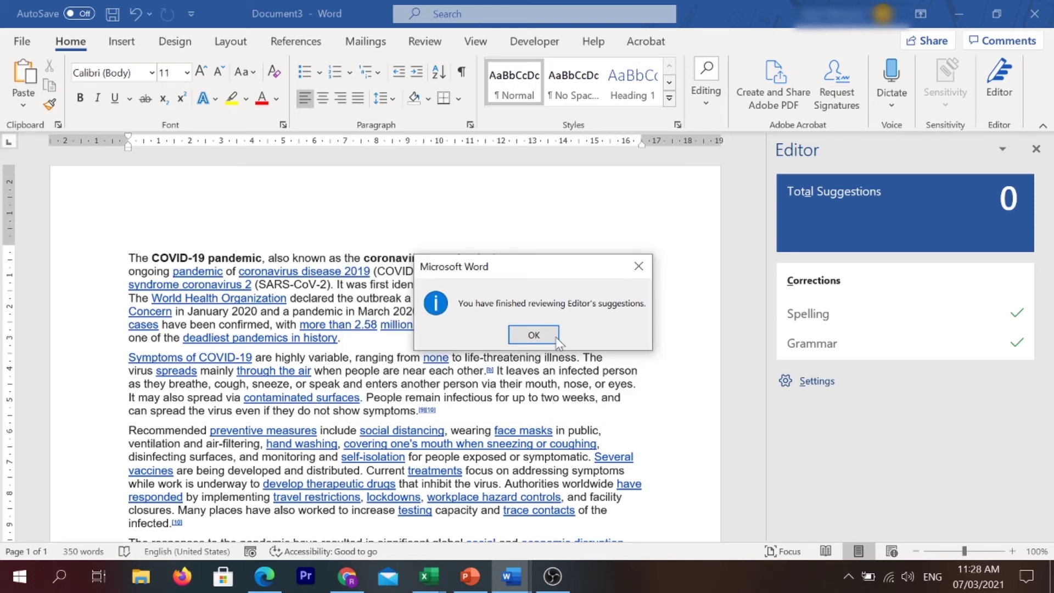
pyautogui.click(556, 338)
pyautogui.moveTo(510, 576)
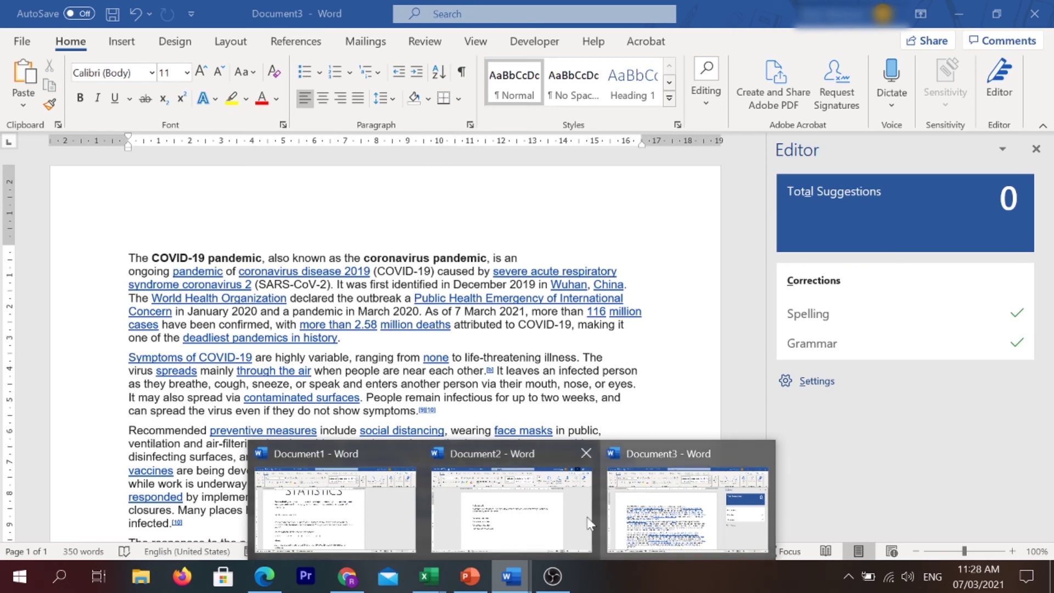
# Switch to Document2, the 'Hello students!' welcome letter, from the Word taskbar thumbnail.
pyautogui.click(565, 522)
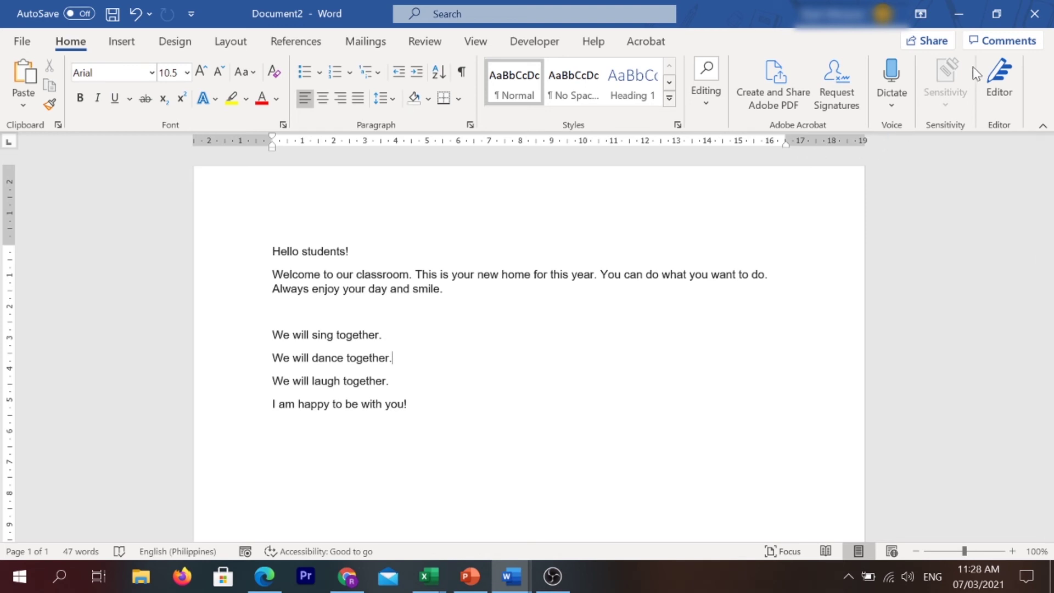
# Run Editor on the student letter to show 47 words, Flesch Reading Ease 93.5, grade 1.5.
pyautogui.click(996, 77)
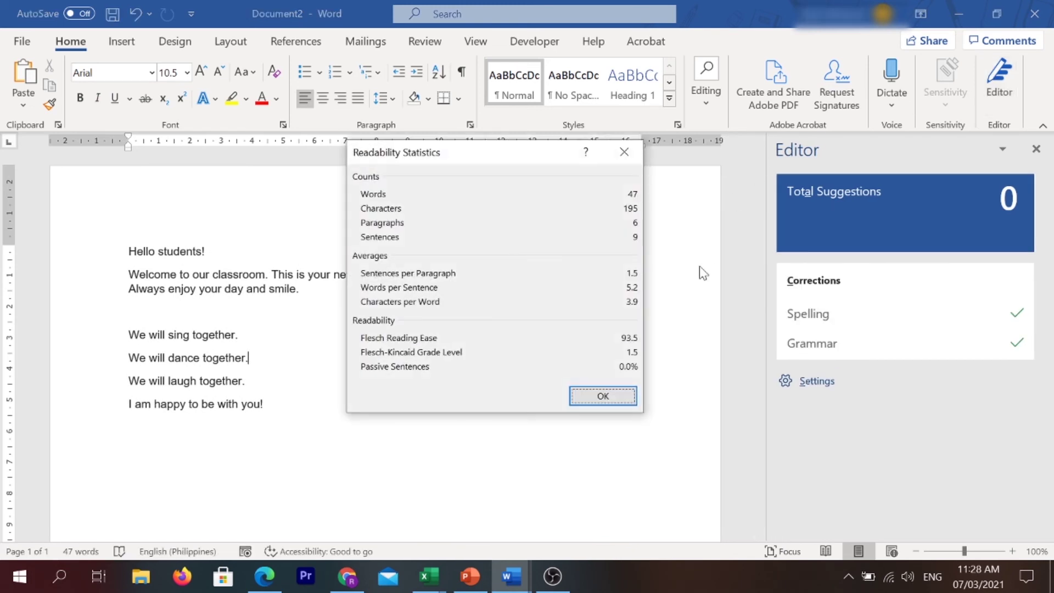